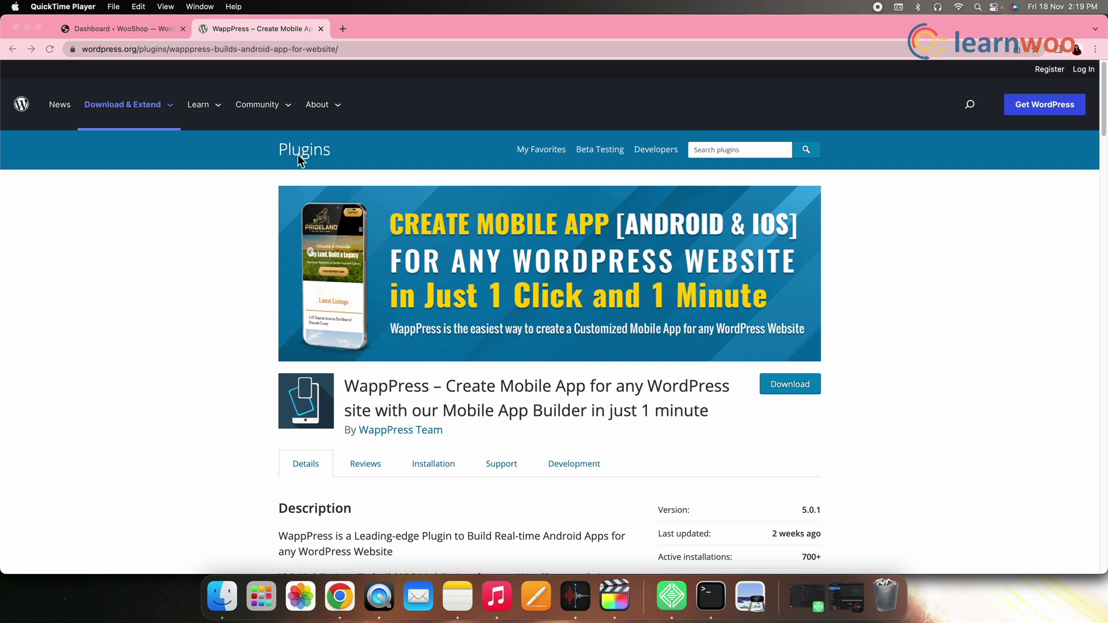
From the WooShop dashboard's Plugins > Add New, search 'WappPress', then install and activate it.
{"action": "left_click", "coordinate": [143, 28]}
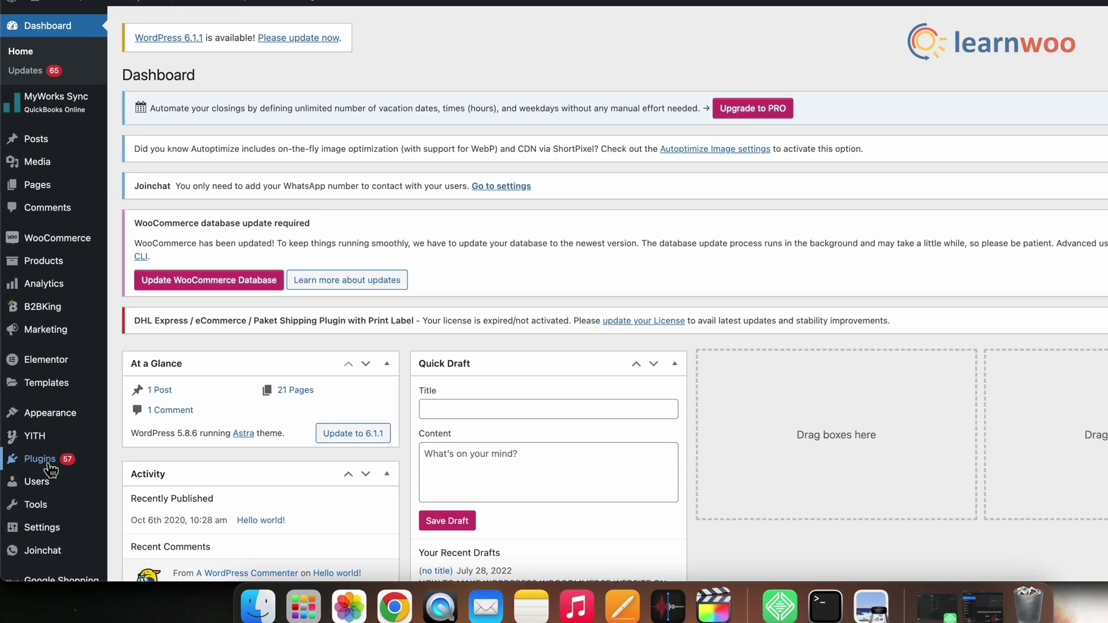
{"action": "mouse_move", "coordinate": [29, 465]}
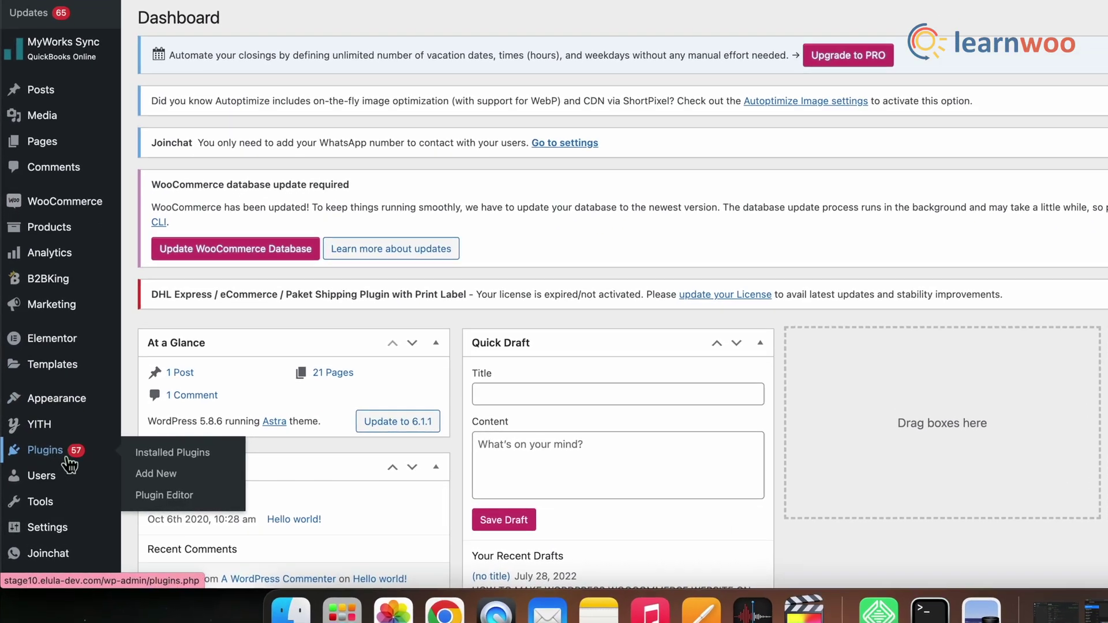
{"action": "left_click", "coordinate": [154, 491]}
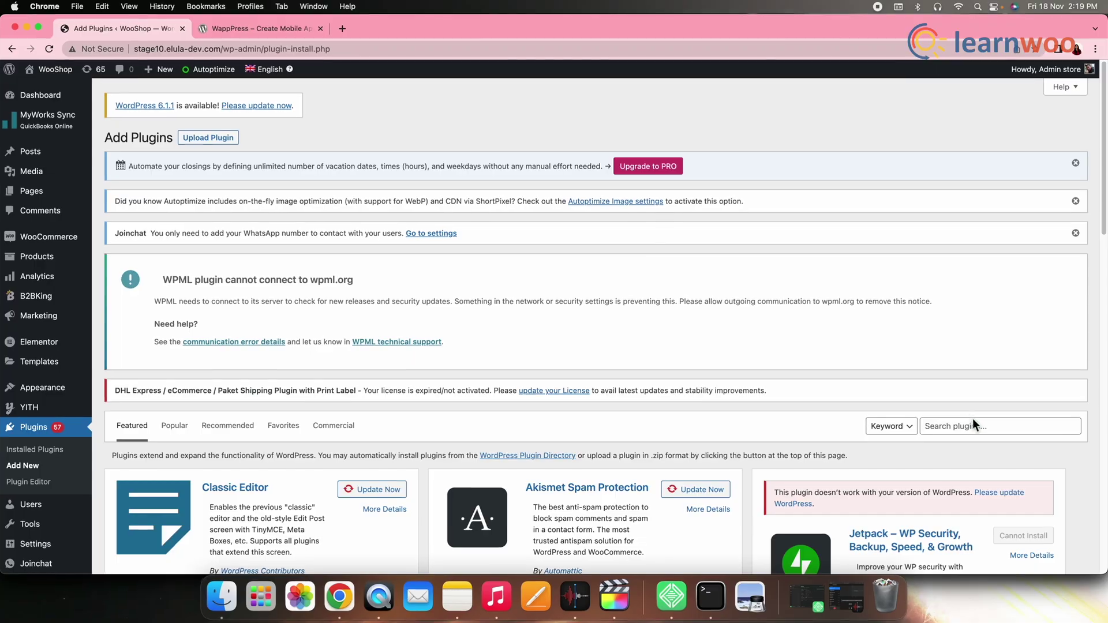
{"action": "left_click", "coordinate": [972, 420]}
{"action": "type", "text": "WappPress"}
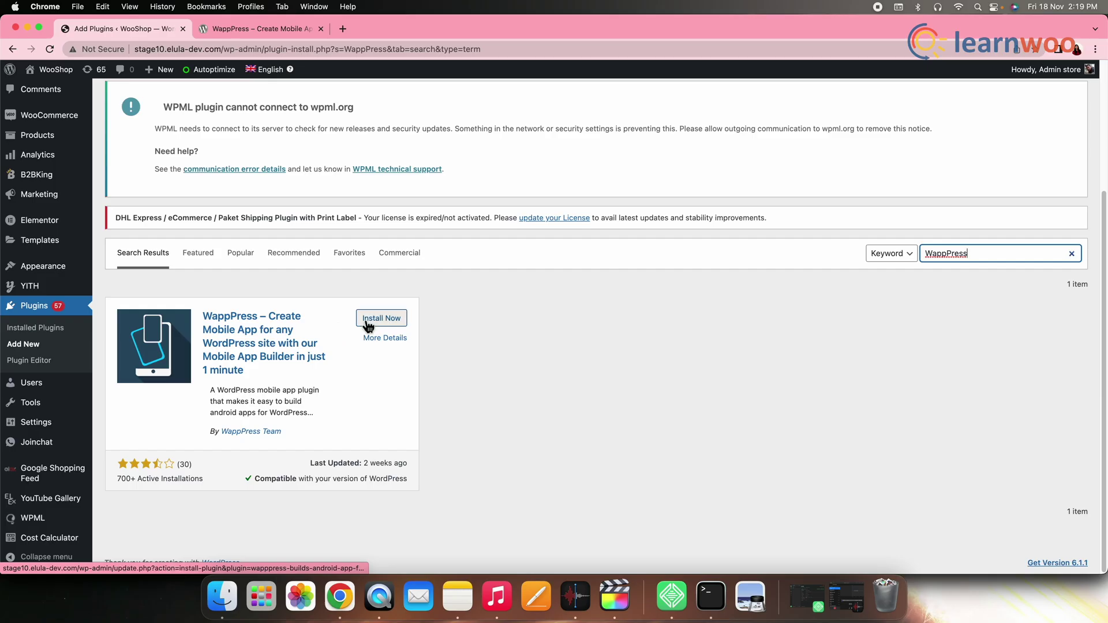
{"action": "left_click", "coordinate": [374, 319]}
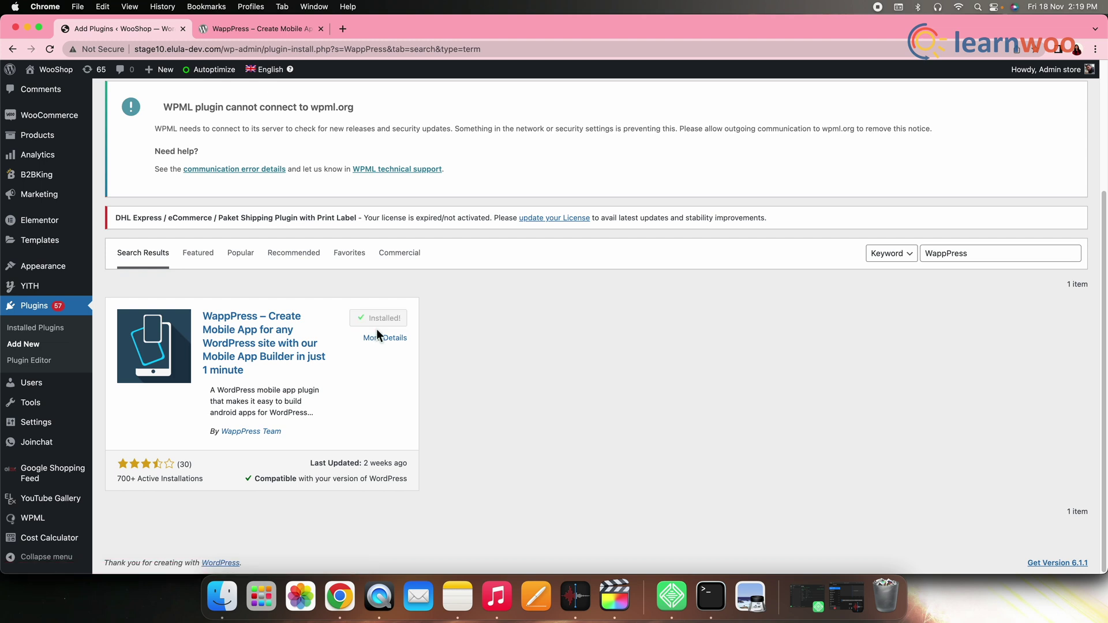
{"action": "left_click", "coordinate": [382, 319]}
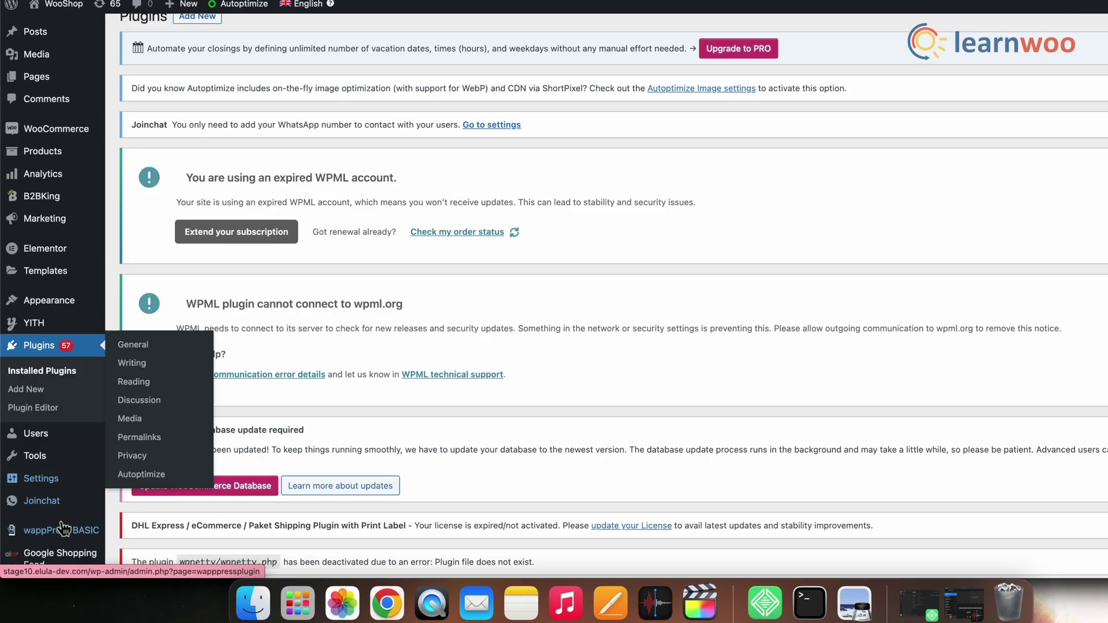
{"action": "scroll", "coordinate": [53, 473], "scroll_direction": "down", "scroll_amount": 10}
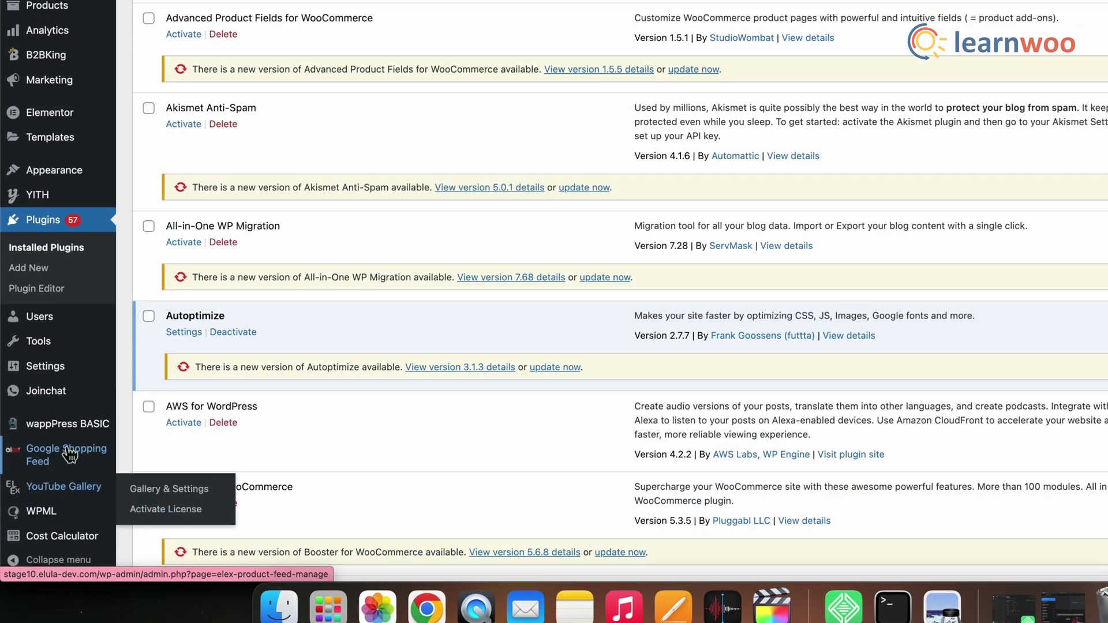
Open the wappPress BASIC page and scroll through the free Basic and $19 Pro feature lists.
{"action": "mouse_move", "coordinate": [87, 430]}
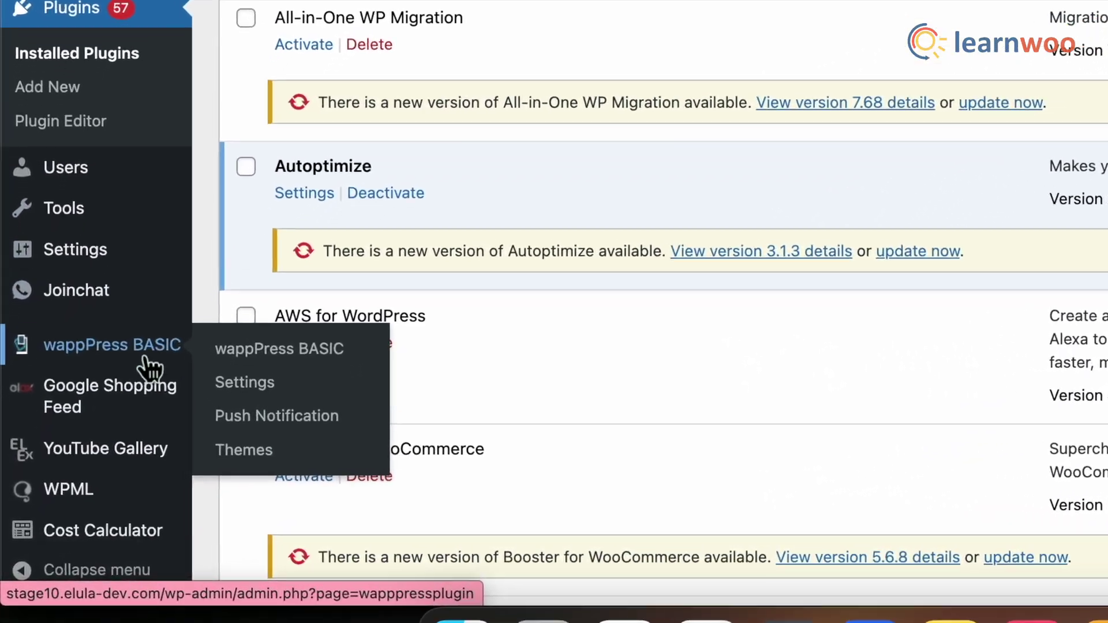
{"action": "left_click", "coordinate": [148, 367]}
{"action": "scroll", "coordinate": [549, 392], "scroll_direction": "down", "scroll_amount": 3}
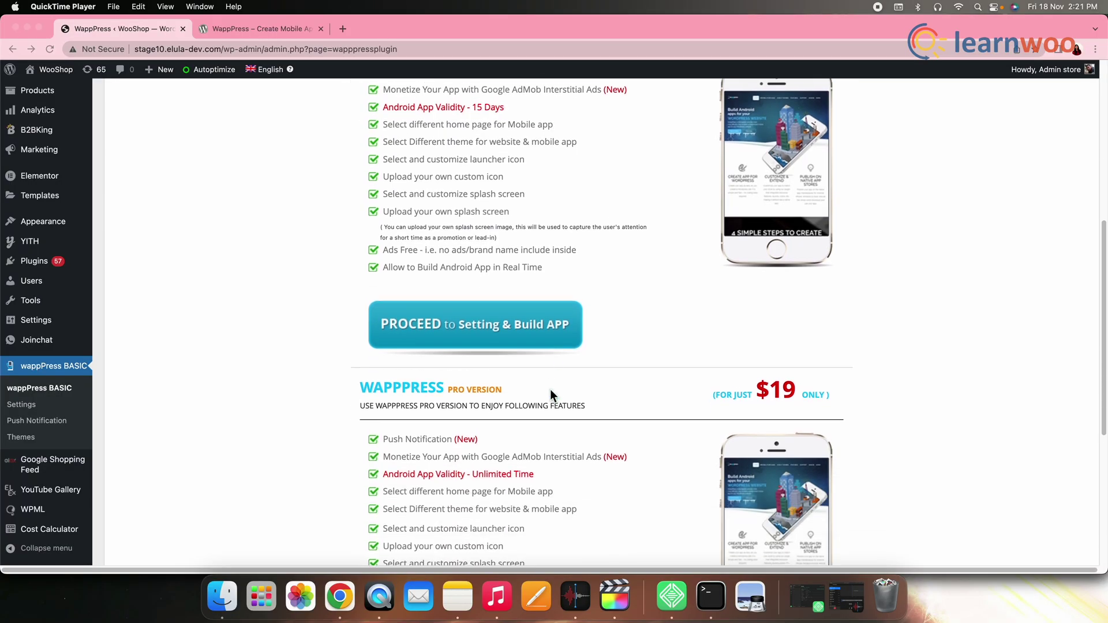
{"action": "scroll", "coordinate": [550, 389], "scroll_direction": "down", "scroll_amount": 5}
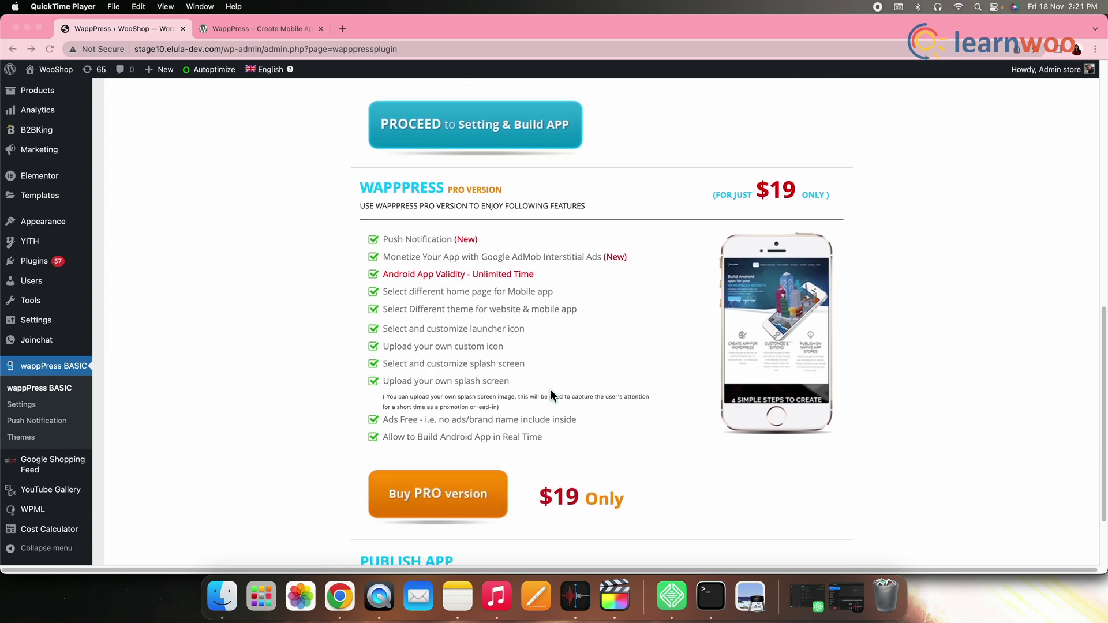
{"action": "scroll", "coordinate": [549, 389], "scroll_direction": "up", "scroll_amount": 7}
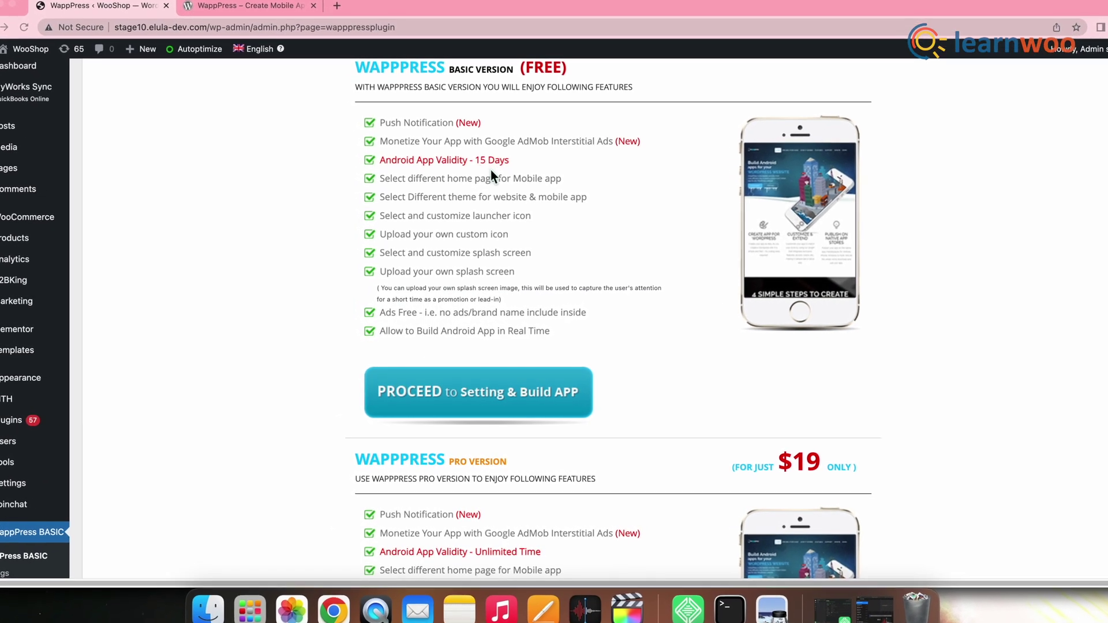
{"action": "scroll", "coordinate": [442, 523], "scroll_direction": "down", "scroll_amount": 5}
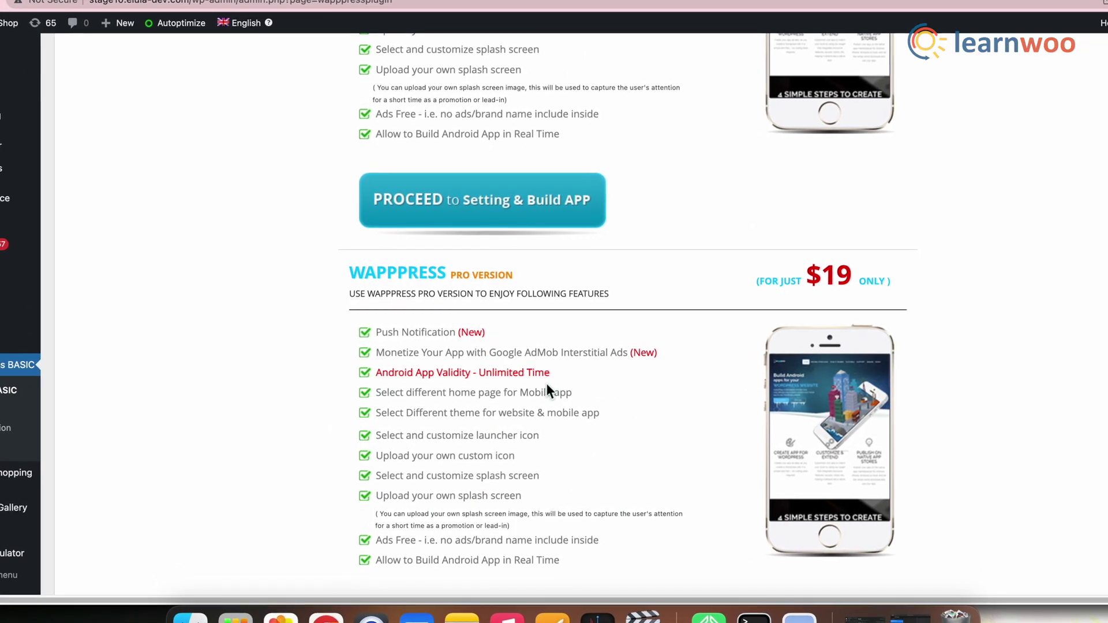
{"action": "scroll", "coordinate": [528, 414], "scroll_direction": "up", "scroll_amount": 5}
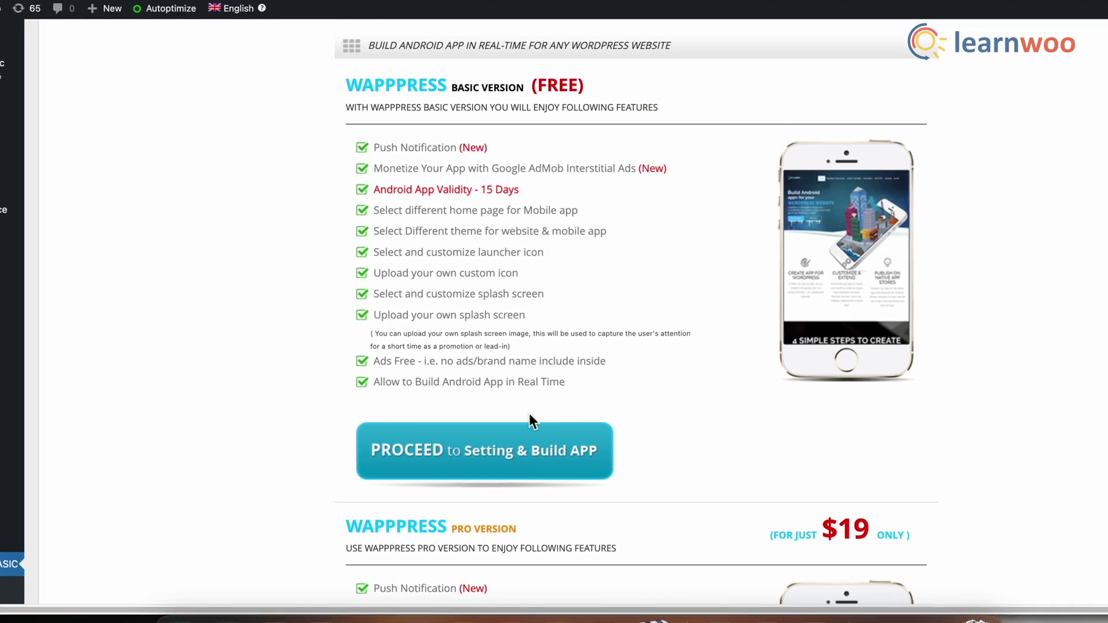
{"action": "scroll", "coordinate": [529, 413], "scroll_direction": "up", "scroll_amount": 3}
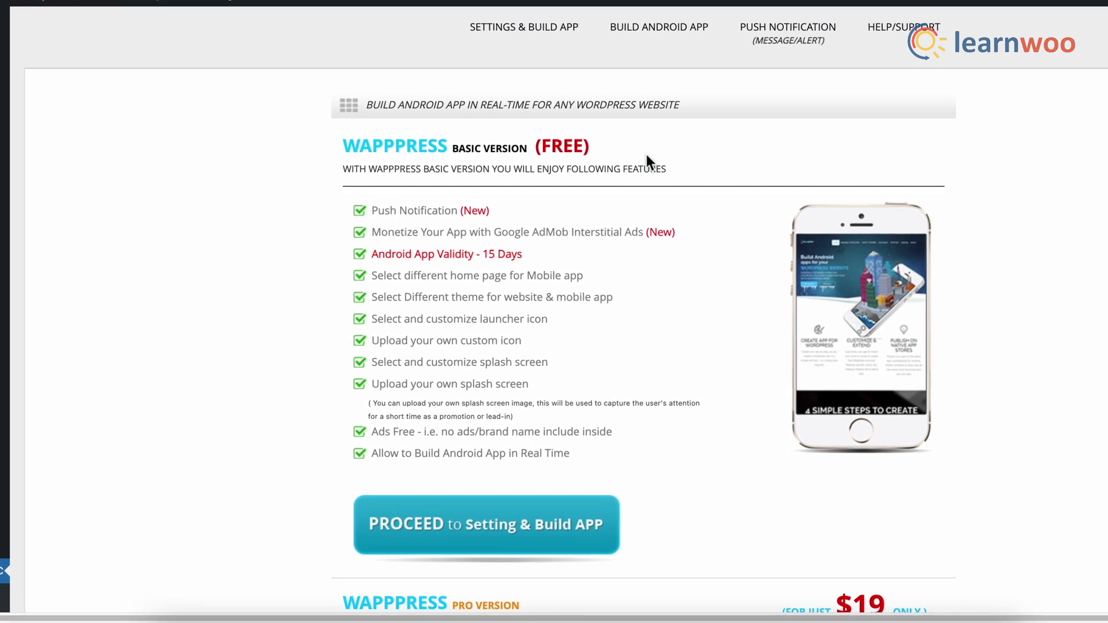
Go to the app settings page and start the app name with 'W'.
{"action": "left_click", "coordinate": [448, 537]}
{"action": "scroll", "coordinate": [574, 483], "scroll_direction": "down", "scroll_amount": 4}
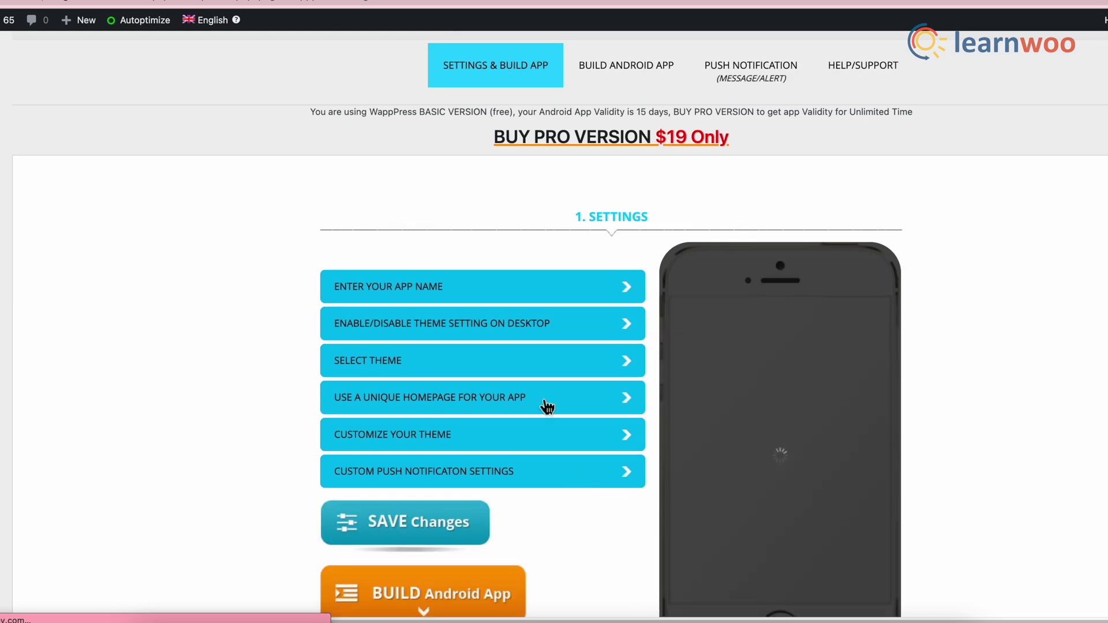
{"action": "left_click", "coordinate": [538, 296]}
{"action": "left_click", "coordinate": [464, 334]}
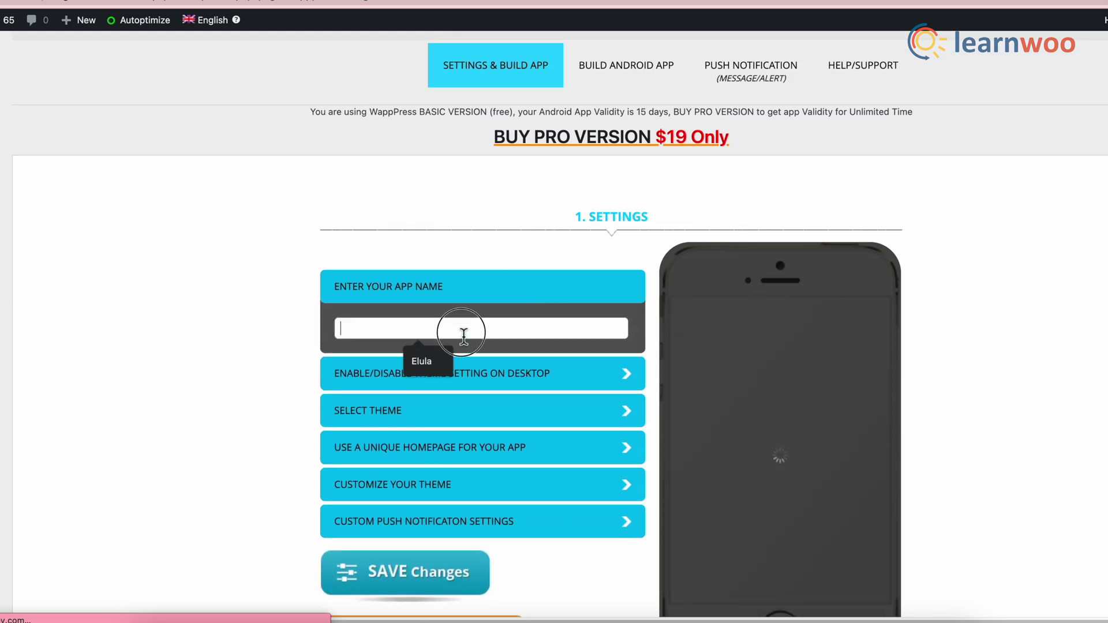
{"action": "type", "text": "WooShop"}
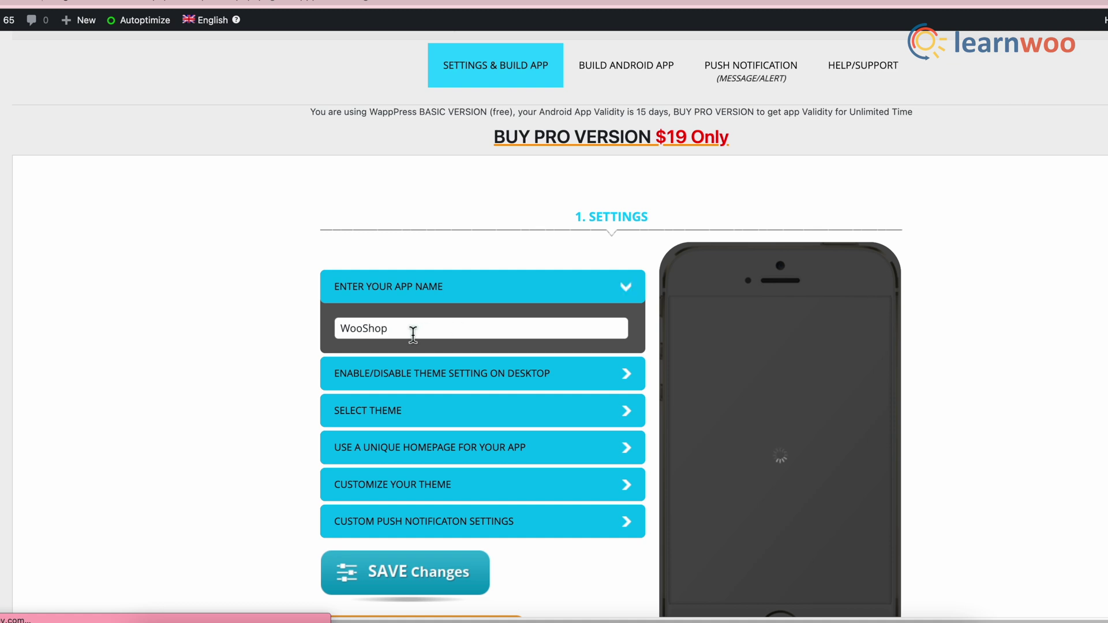
Enable the theme on desktop and set the Shop page as the app's homepage.
{"action": "left_click", "coordinate": [416, 375]}
{"action": "left_click", "coordinate": [339, 408]}
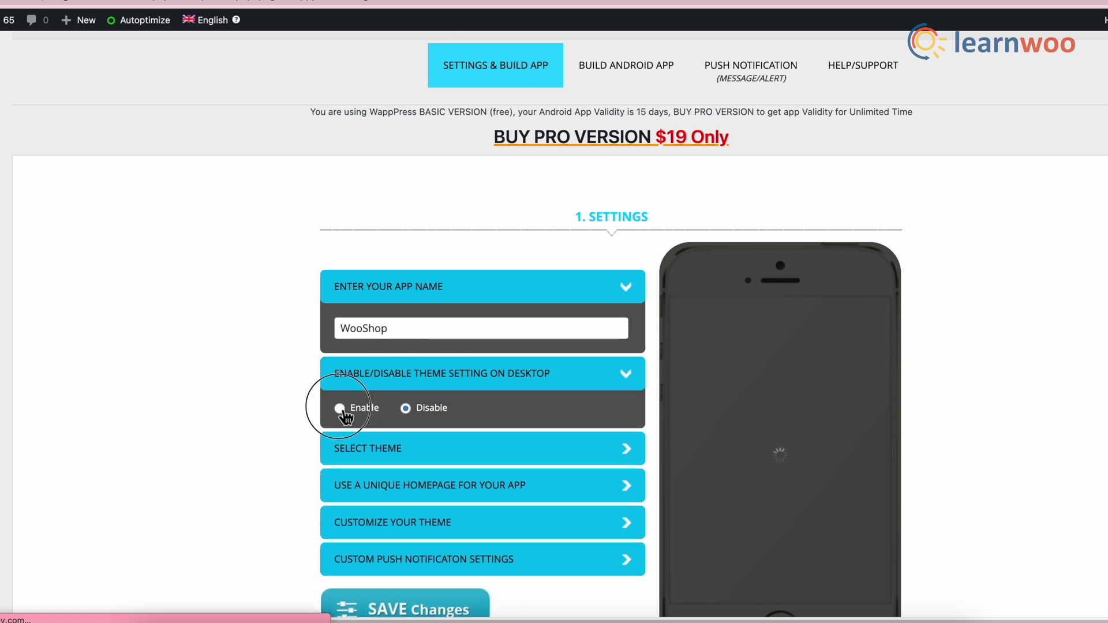
{"action": "scroll", "coordinate": [513, 467], "scroll_direction": "down", "scroll_amount": 3}
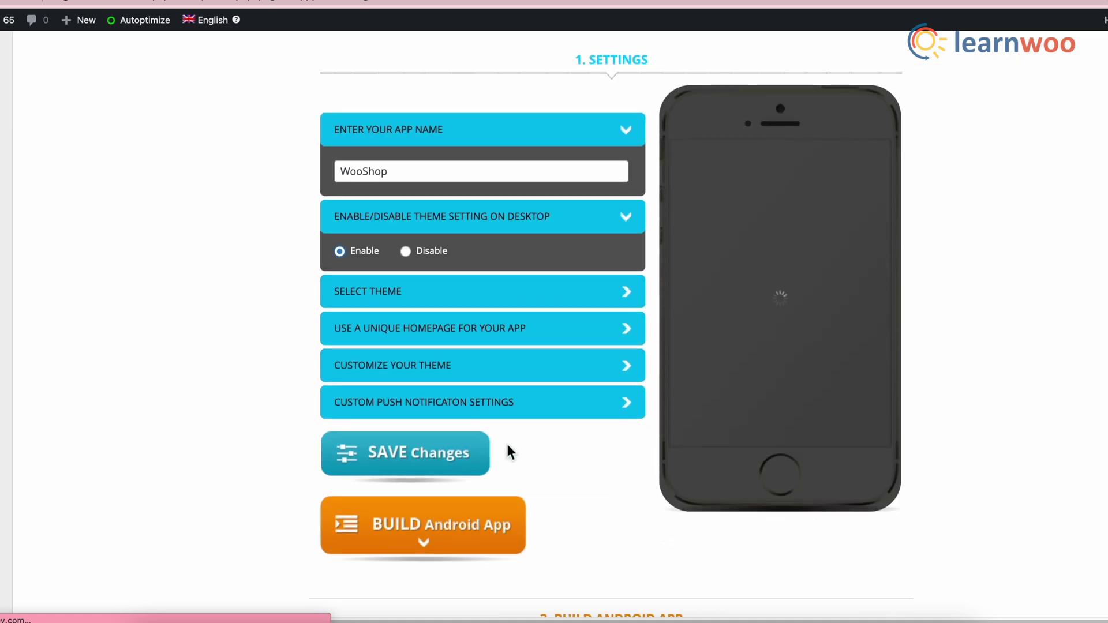
{"action": "left_click", "coordinate": [466, 300]}
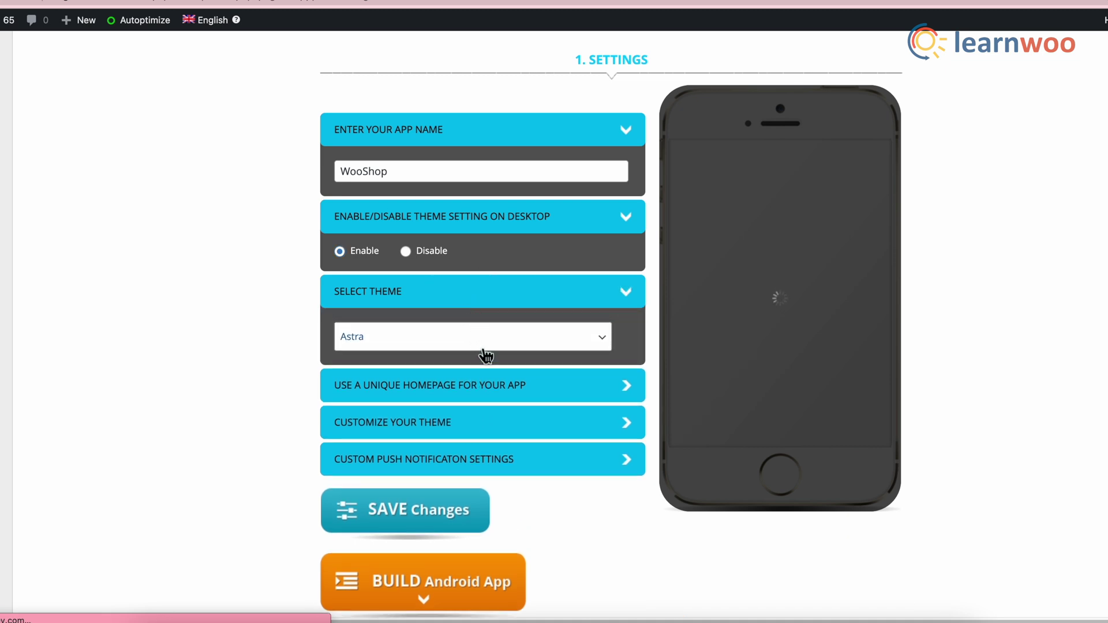
{"action": "left_click", "coordinate": [472, 397]}
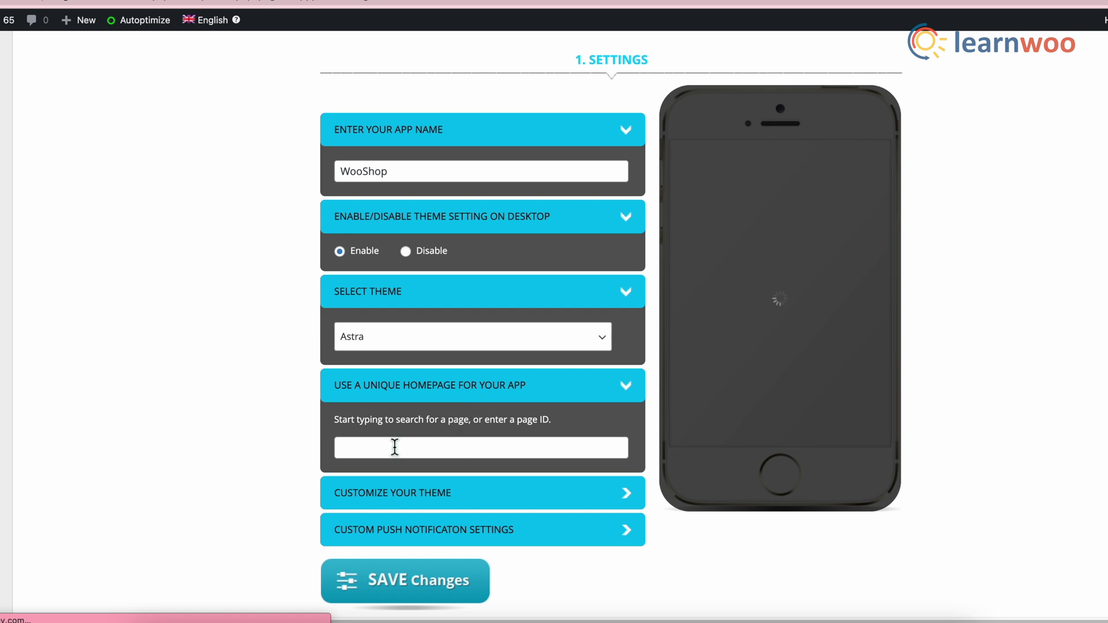
{"action": "type", "text": "shop"}
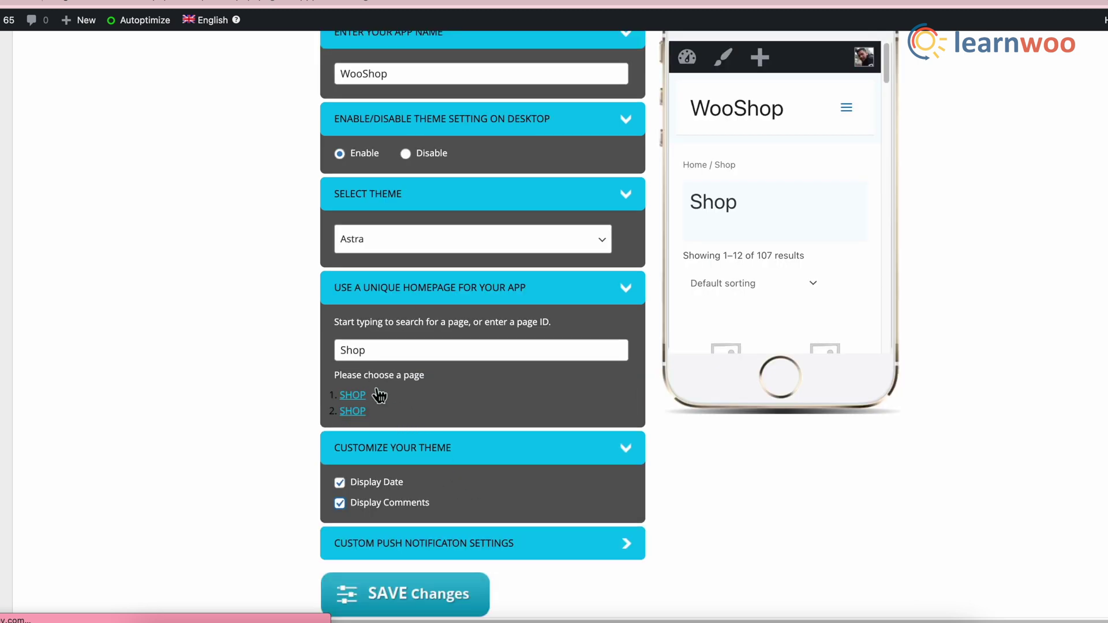
{"action": "left_click", "coordinate": [376, 392]}
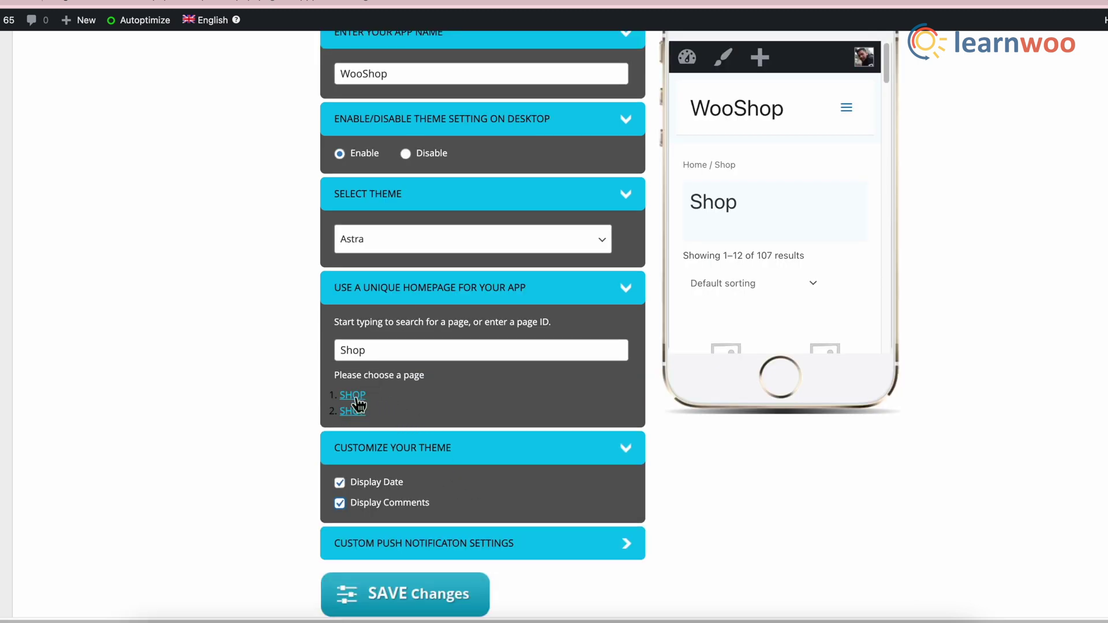
Turn on Display Date and Display Comments in the theme customization options.
{"action": "left_click", "coordinate": [463, 403]}
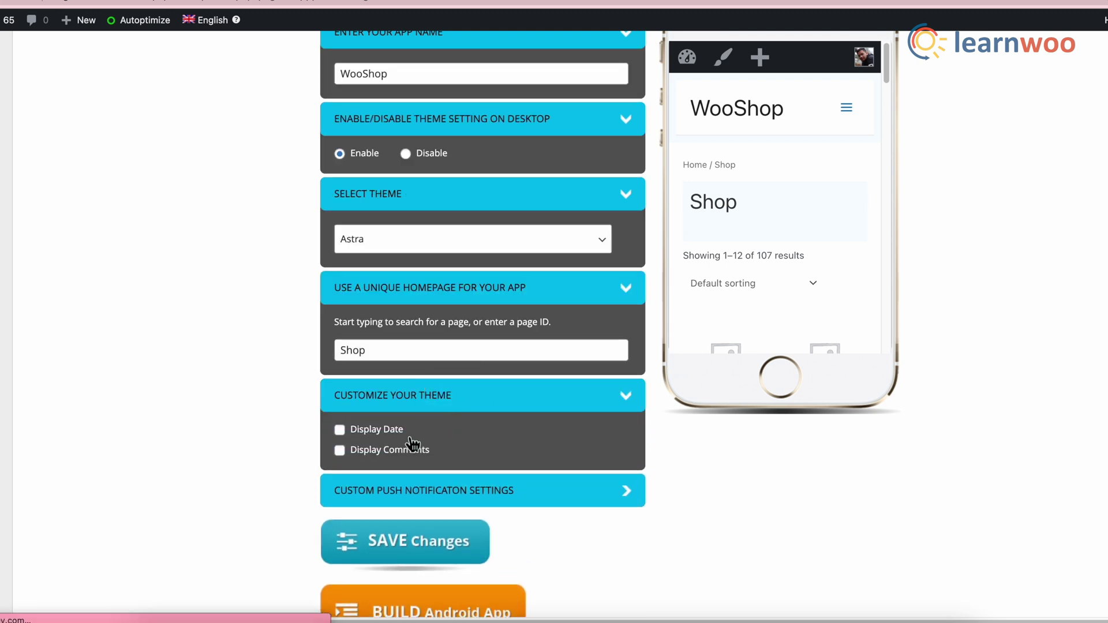
{"action": "left_click", "coordinate": [340, 431]}
{"action": "left_click", "coordinate": [343, 452]}
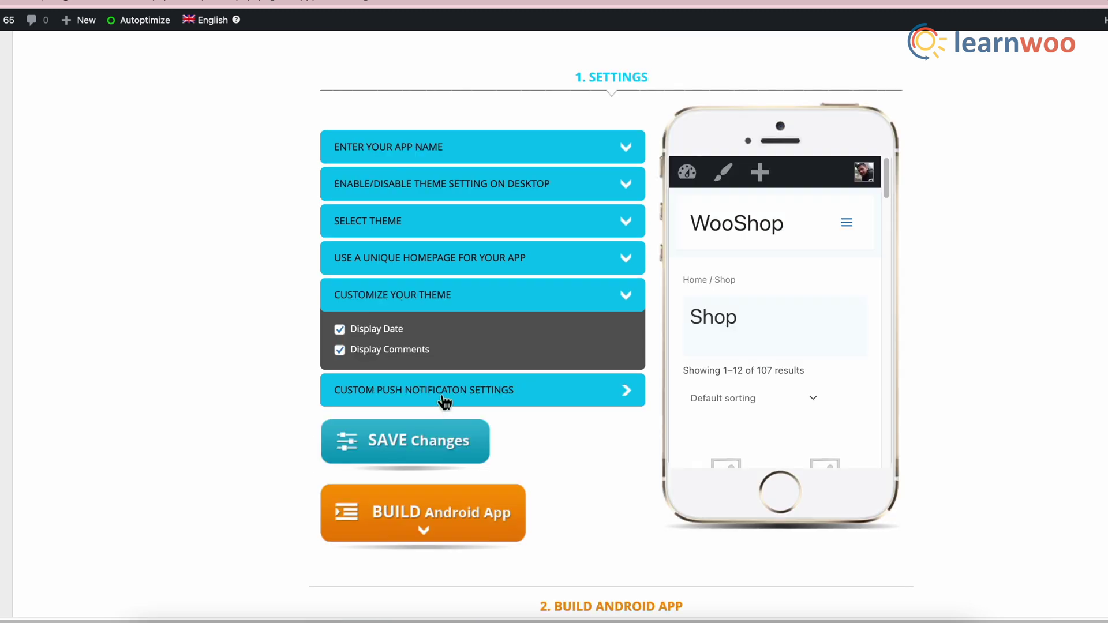
Enable 'Send Push Notification on New Product' and save the changes.
{"action": "left_click", "coordinate": [448, 397]}
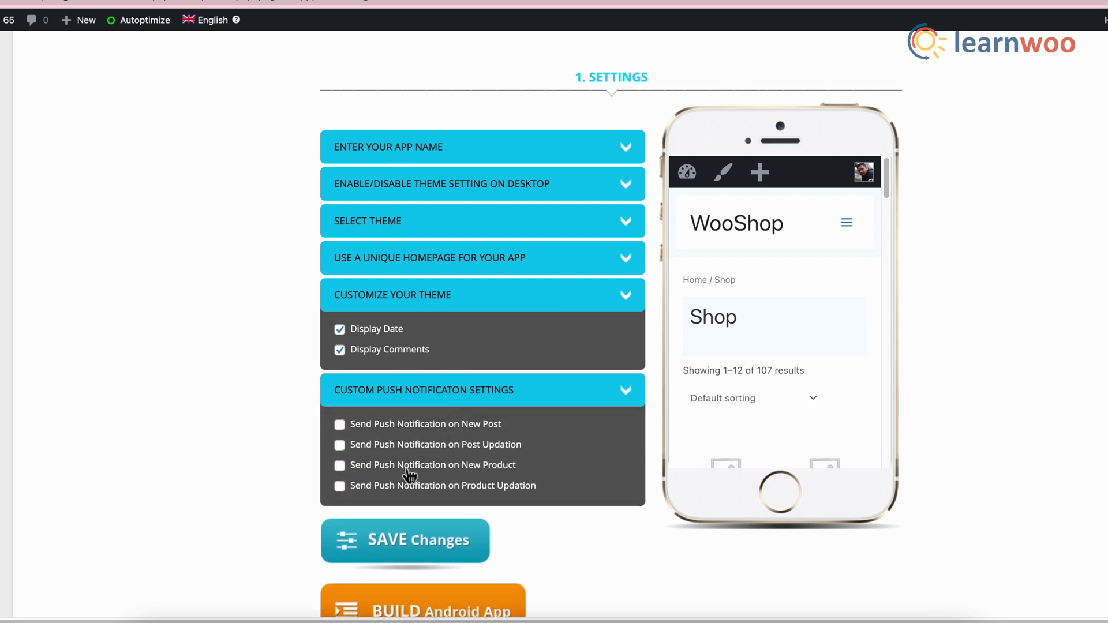
{"action": "left_click", "coordinate": [341, 471]}
{"action": "scroll", "coordinate": [530, 539], "scroll_direction": "down", "scroll_amount": 3}
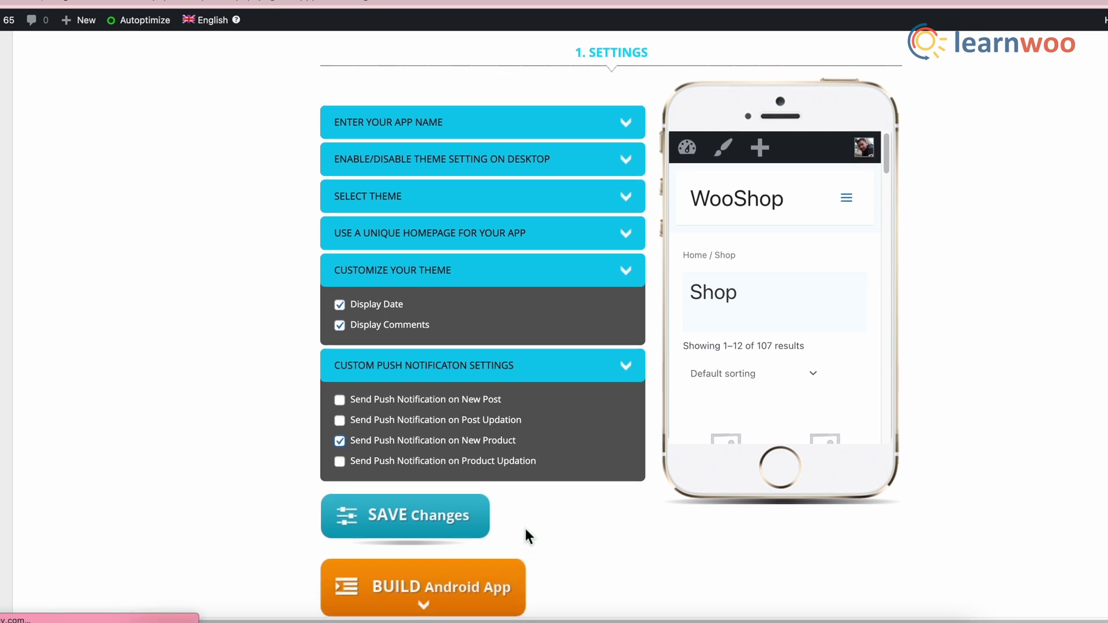
{"action": "left_click", "coordinate": [440, 406]}
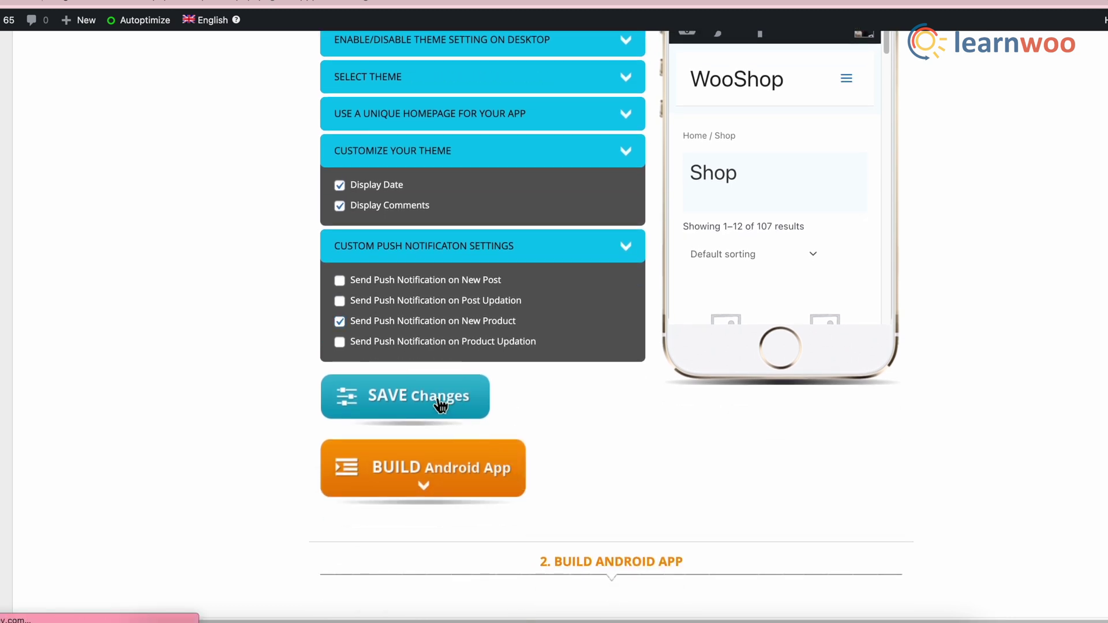
Name the app WooShop and use the purple Woo Shop logo as launcher icon.
{"action": "scroll", "coordinate": [622, 414], "scroll_direction": "down", "scroll_amount": 7}
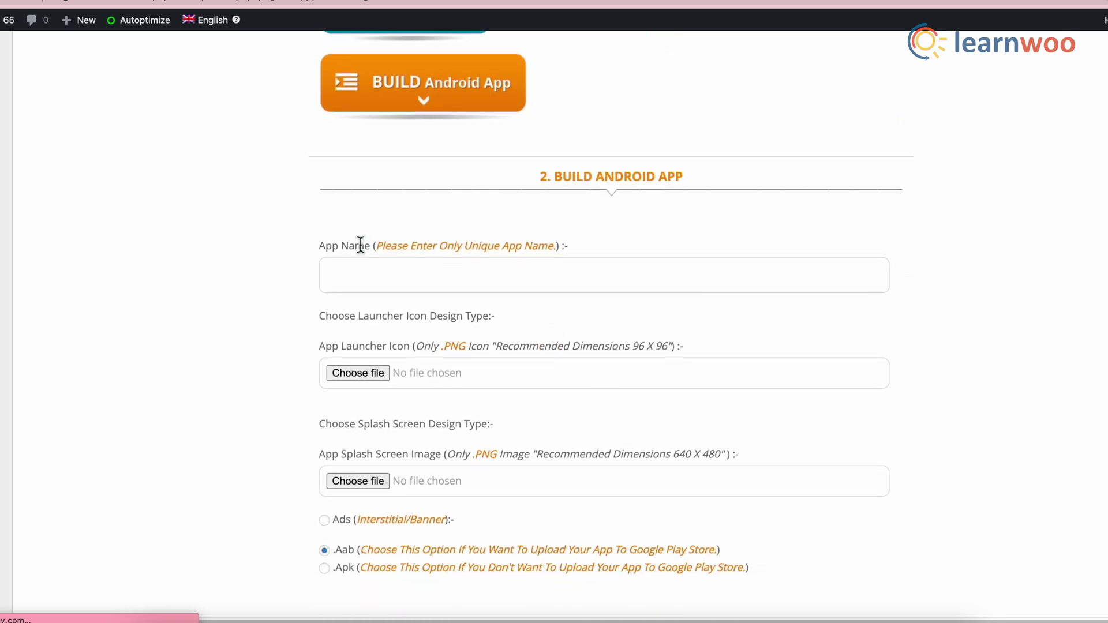
{"action": "left_click", "coordinate": [352, 280]}
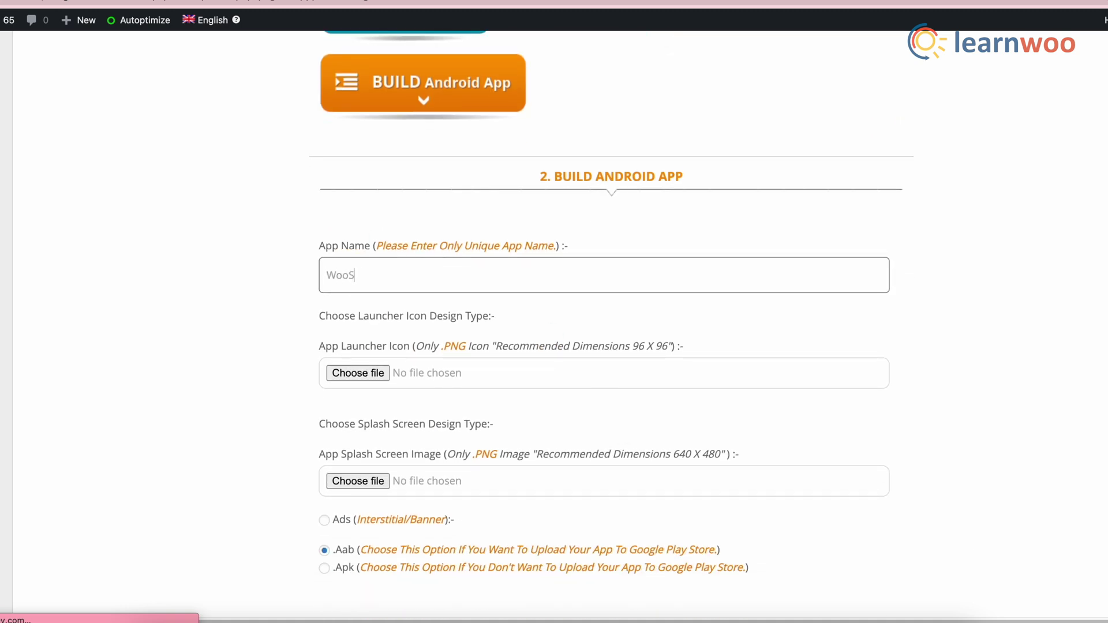
{"action": "scroll", "coordinate": [439, 396], "scroll_direction": "down", "scroll_amount": 2}
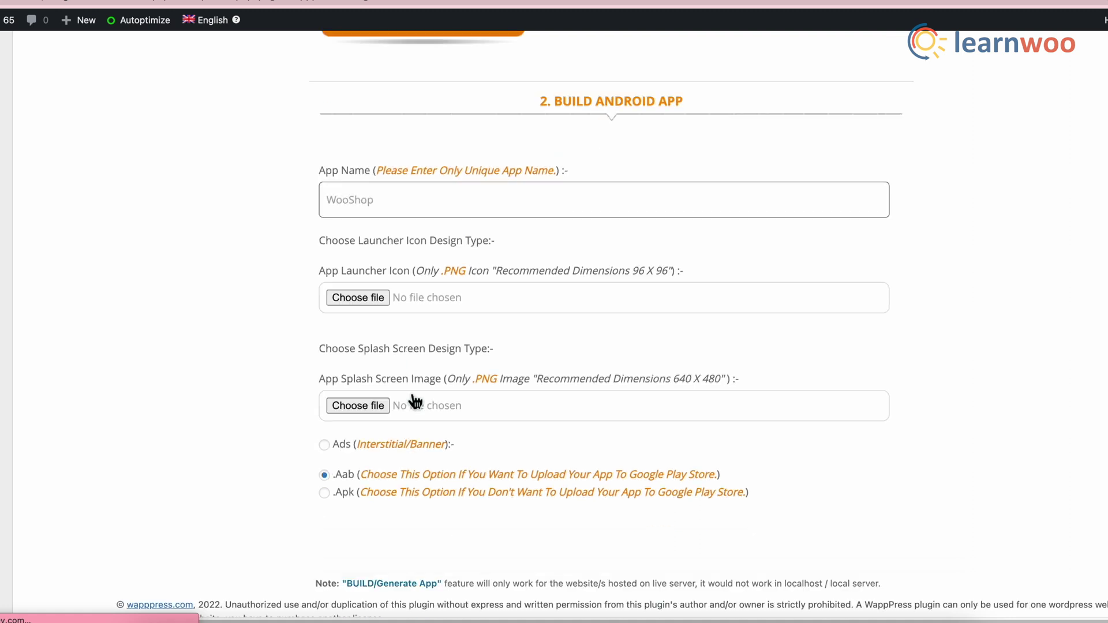
{"action": "left_click", "coordinate": [357, 298]}
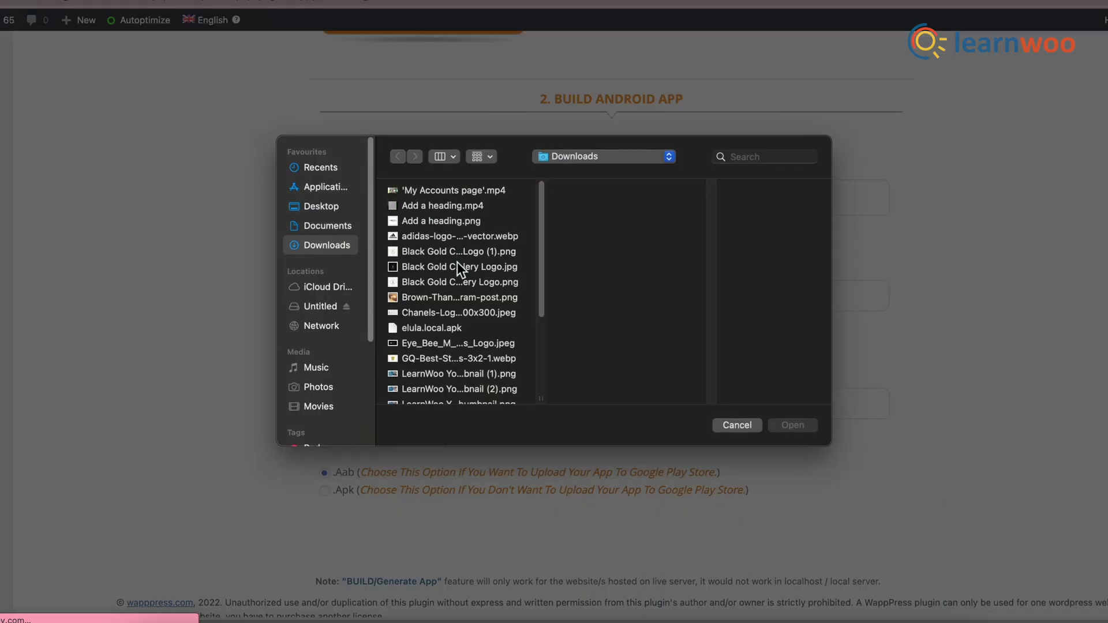
{"action": "scroll", "coordinate": [453, 283], "scroll_direction": "down", "scroll_amount": 5}
{"action": "left_click", "coordinate": [443, 252]}
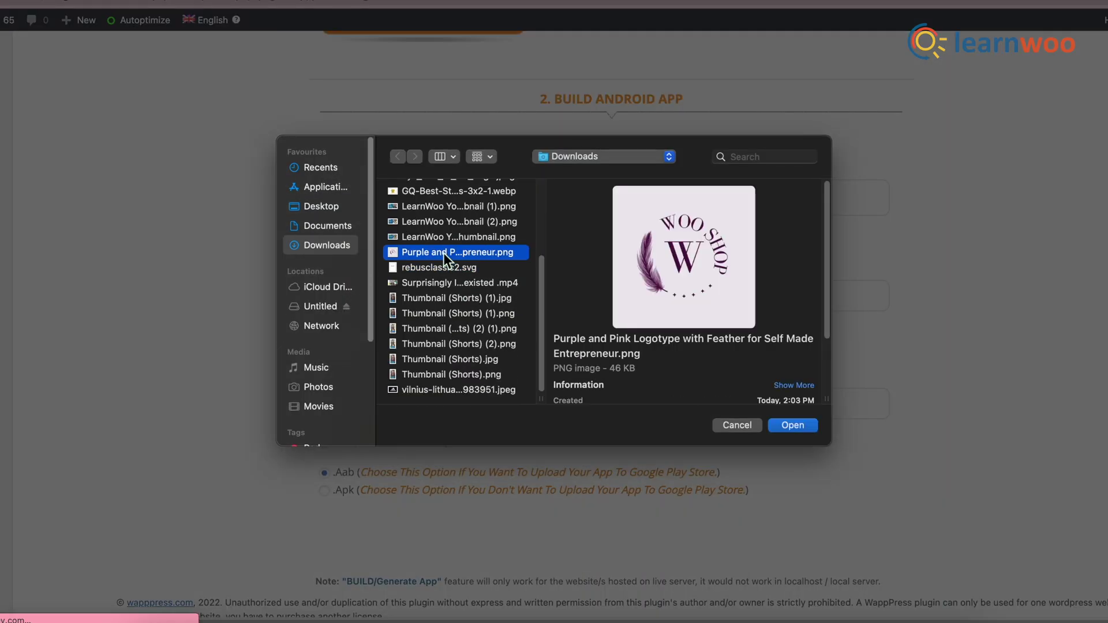
{"action": "left_click", "coordinate": [800, 427]}
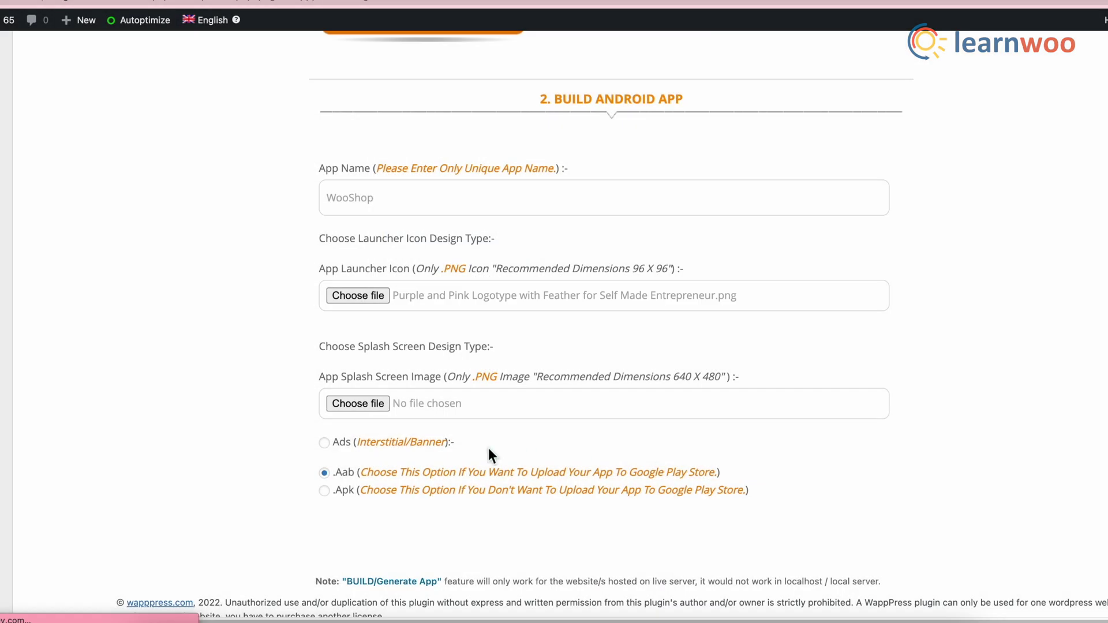
Use the hands-at-sunset image as splash screen and choose .Apk as the output.
{"action": "left_click", "coordinate": [377, 404]}
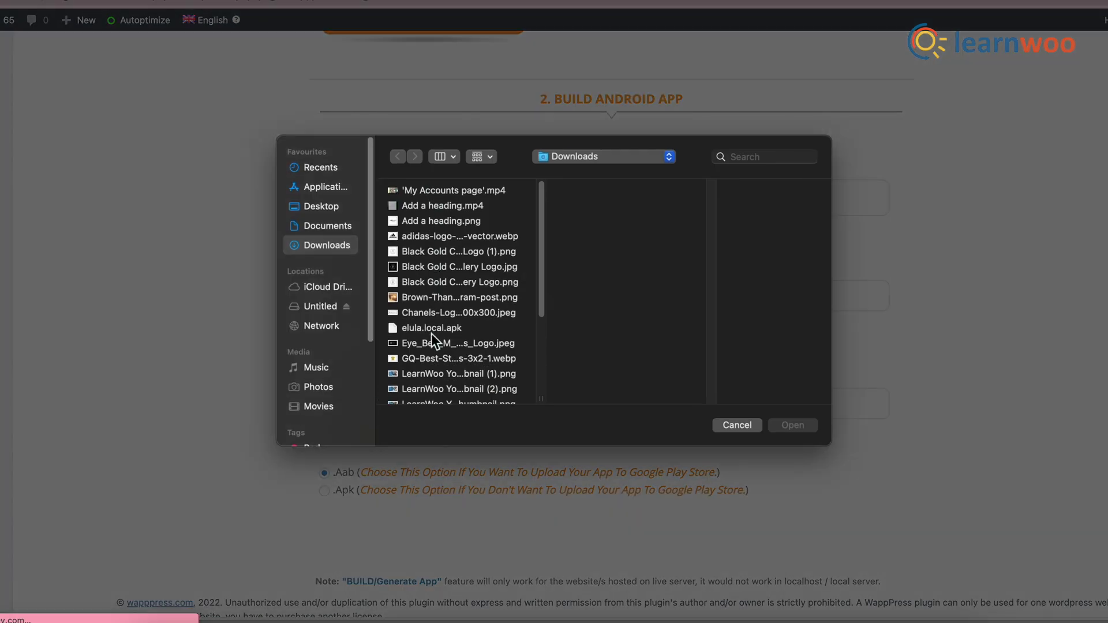
{"action": "scroll", "coordinate": [433, 324], "scroll_direction": "down", "scroll_amount": 1}
{"action": "left_click", "coordinate": [435, 296]}
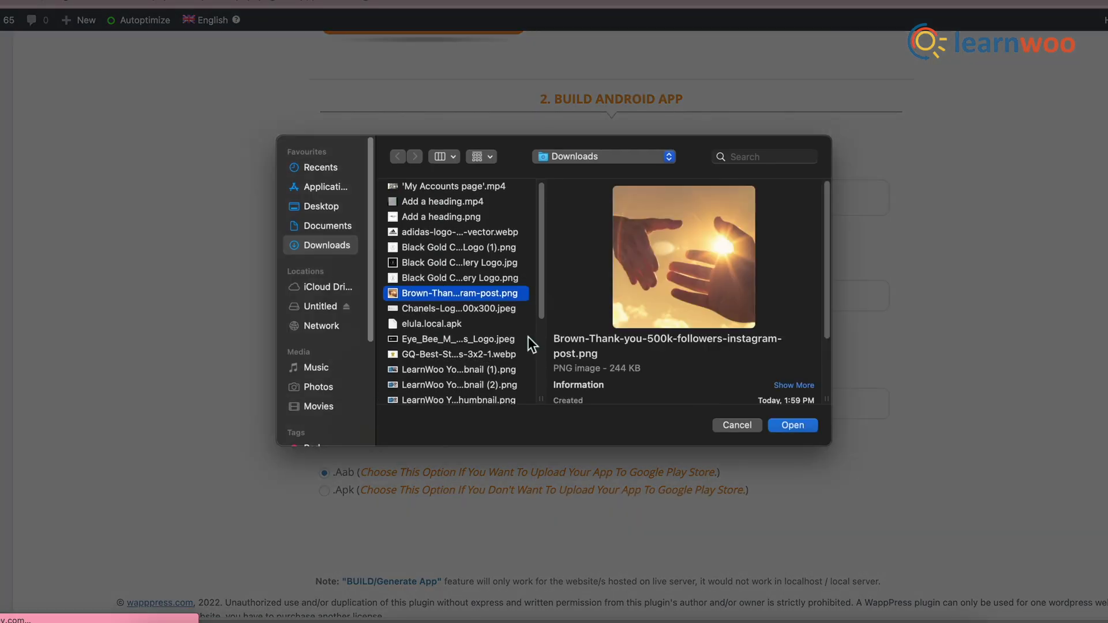
{"action": "left_click", "coordinate": [793, 427]}
{"action": "scroll", "coordinate": [523, 457], "scroll_direction": "down", "scroll_amount": 2}
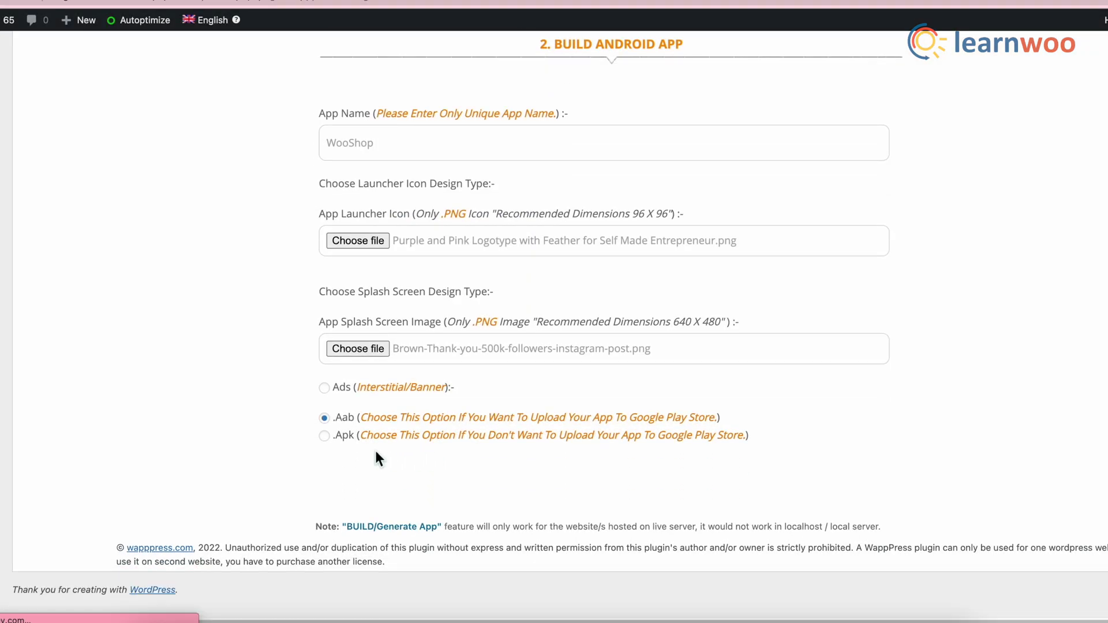
{"action": "left_click", "coordinate": [326, 437]}
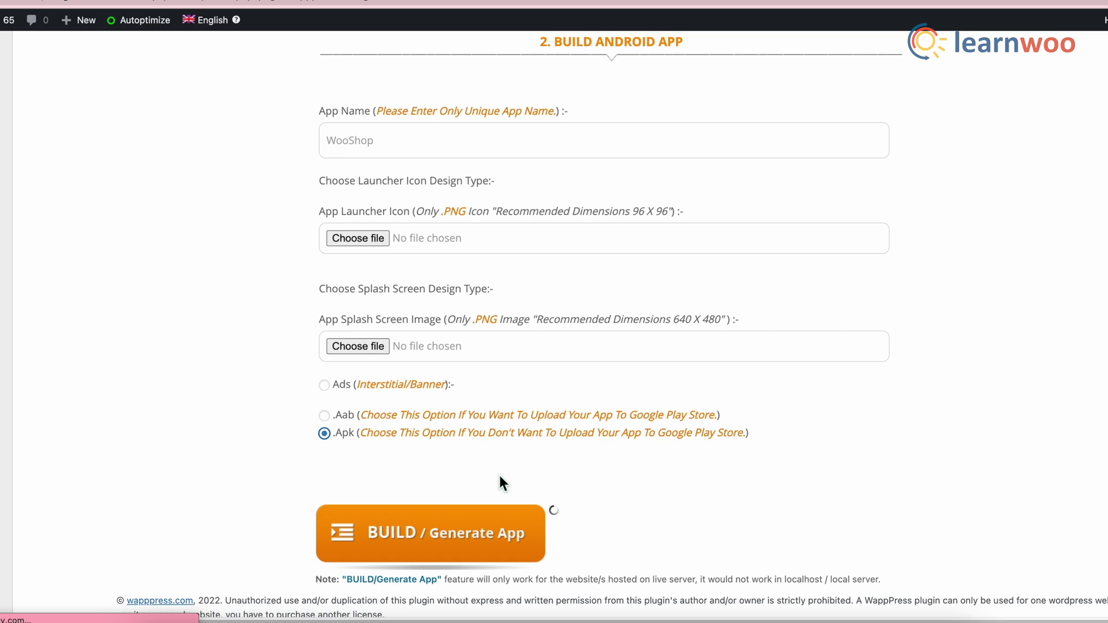
Generate the app, download elula_dev.com (1).apk, and open it from Chrome's download bar.
{"action": "left_click", "coordinate": [430, 541]}
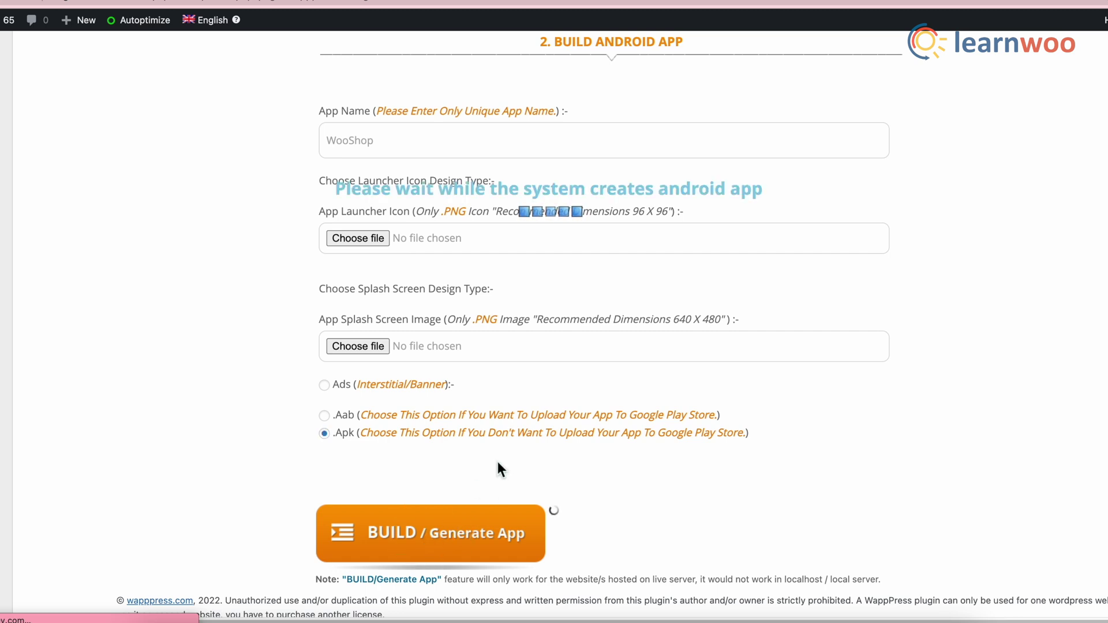
{"action": "scroll", "coordinate": [497, 462], "scroll_direction": "down", "scroll_amount": 2}
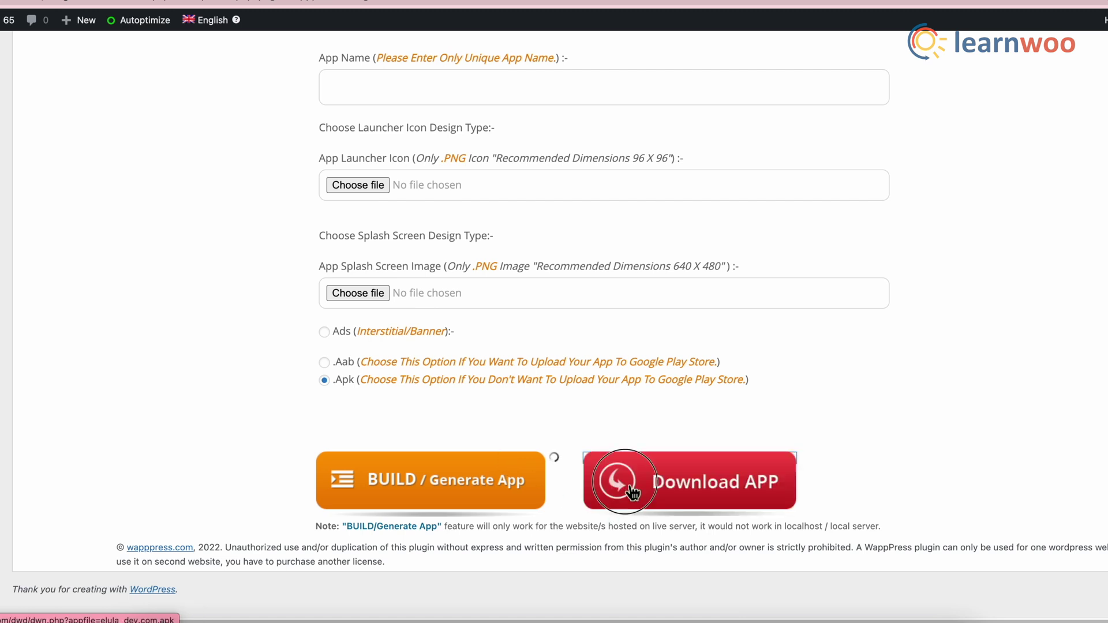
{"action": "left_click", "coordinate": [615, 457]}
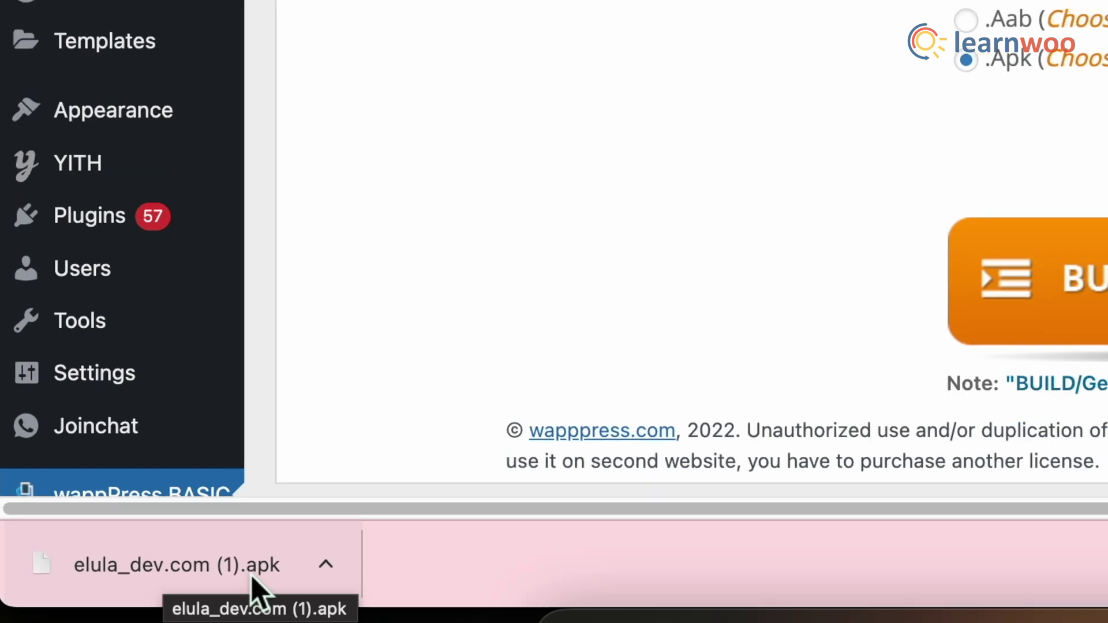
{"action": "left_click", "coordinate": [254, 589]}
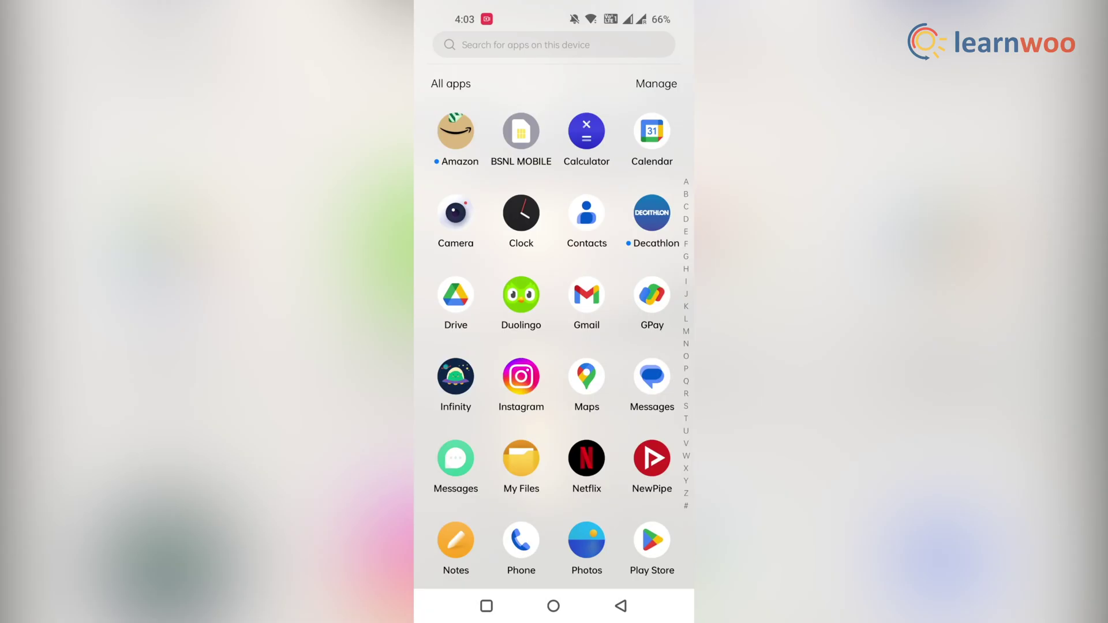
{"action": "scroll", "coordinate": [554, 347], "scroll_direction": "down", "scroll_amount": 10}
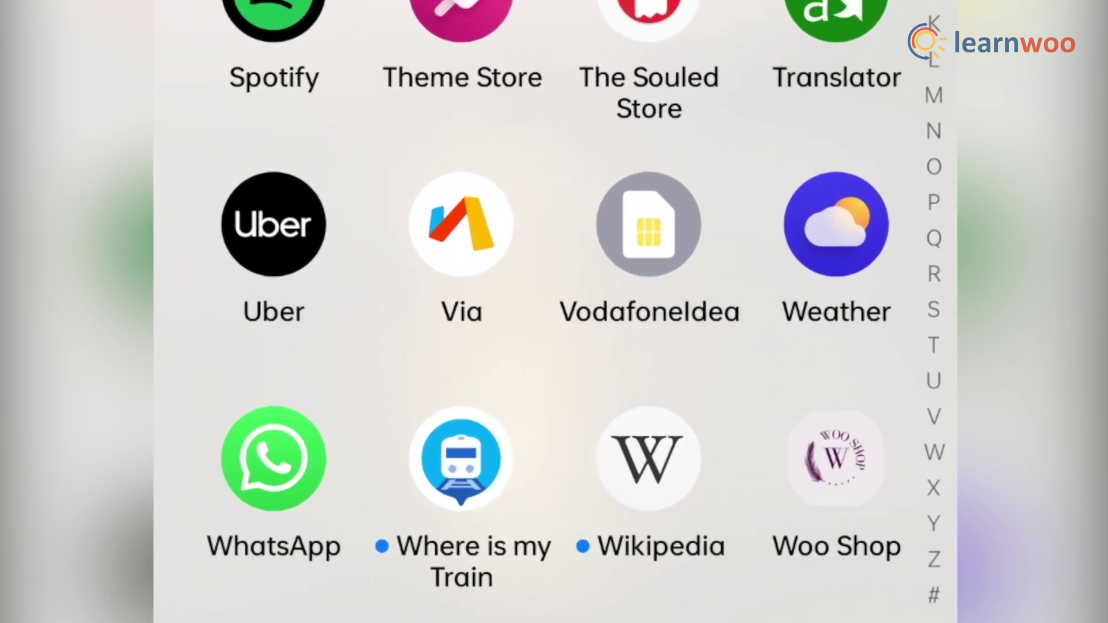
Launch Woo Shop on the phone and scroll the product grid to the pagination and footer.
{"action": "left_click", "coordinate": [768, 459]}
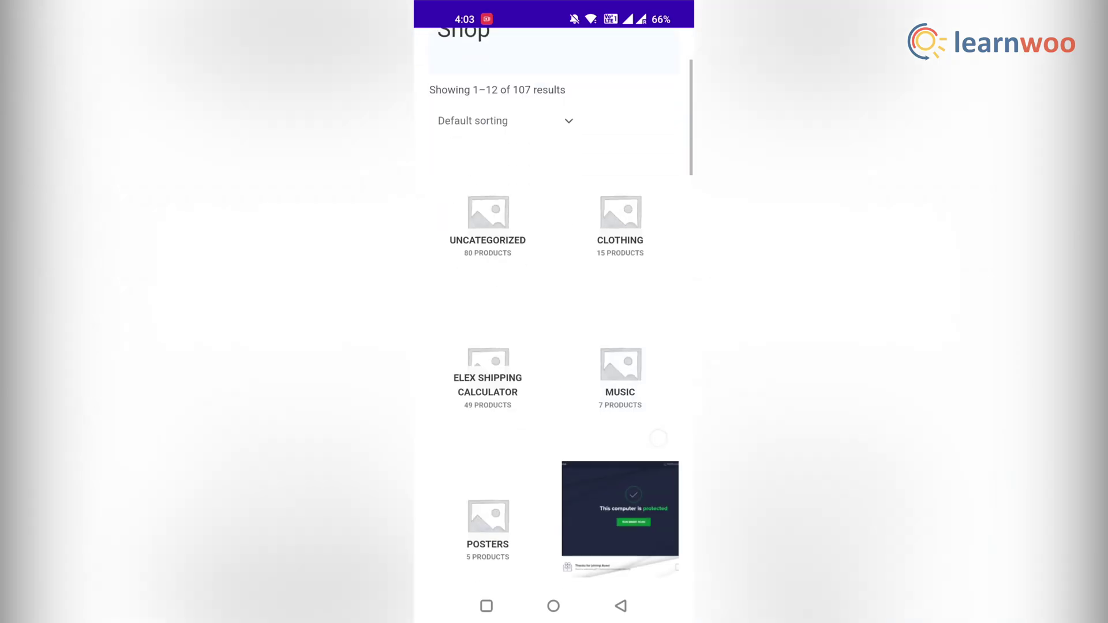
{"action": "scroll", "coordinate": [554, 311], "scroll_direction": "down", "scroll_amount": 8}
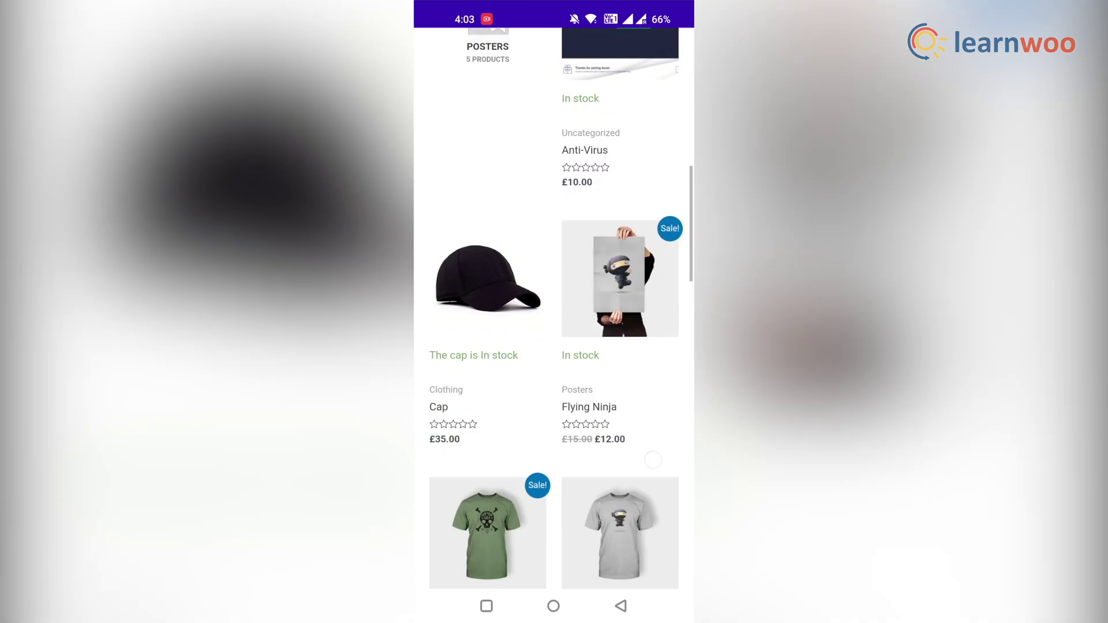
{"action": "scroll", "coordinate": [554, 312], "scroll_direction": "down", "scroll_amount": 10}
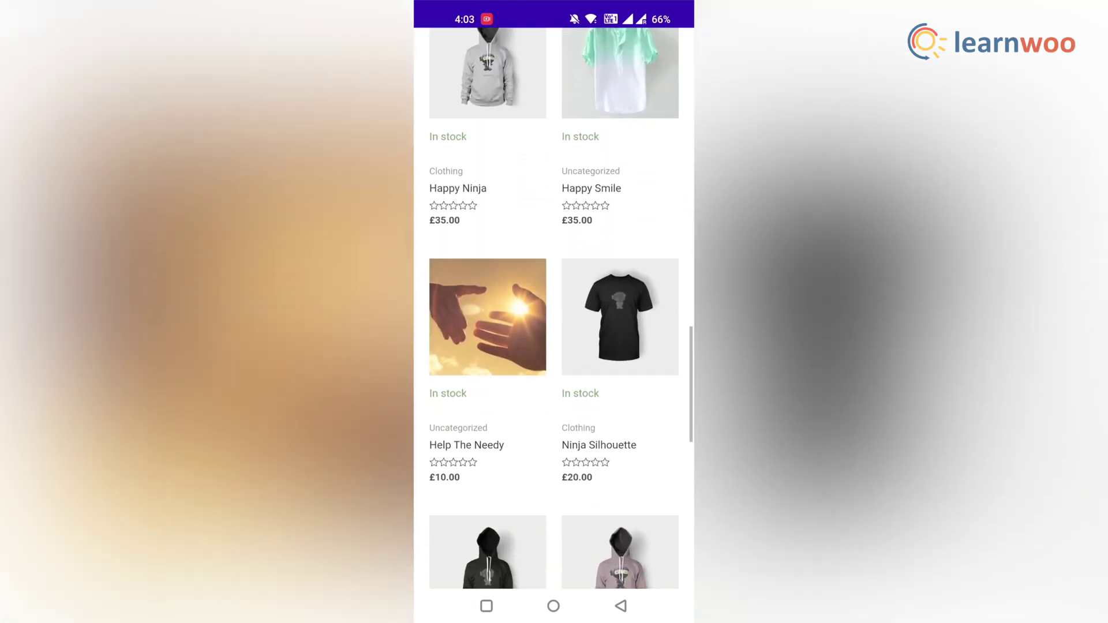
{"action": "scroll", "coordinate": [554, 311], "scroll_direction": "down", "scroll_amount": 10}
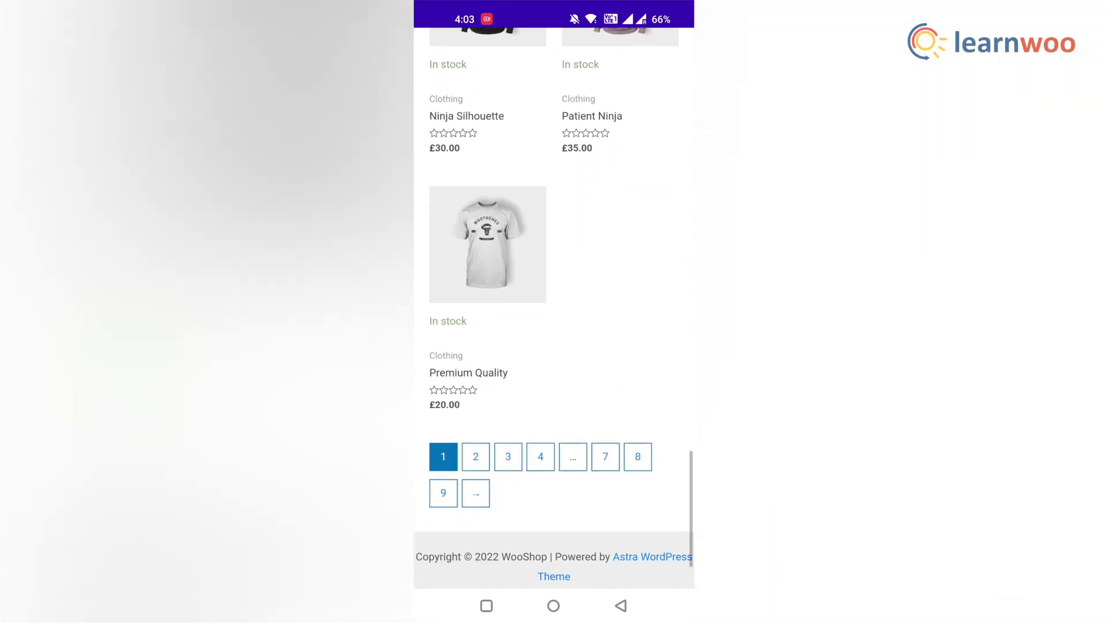